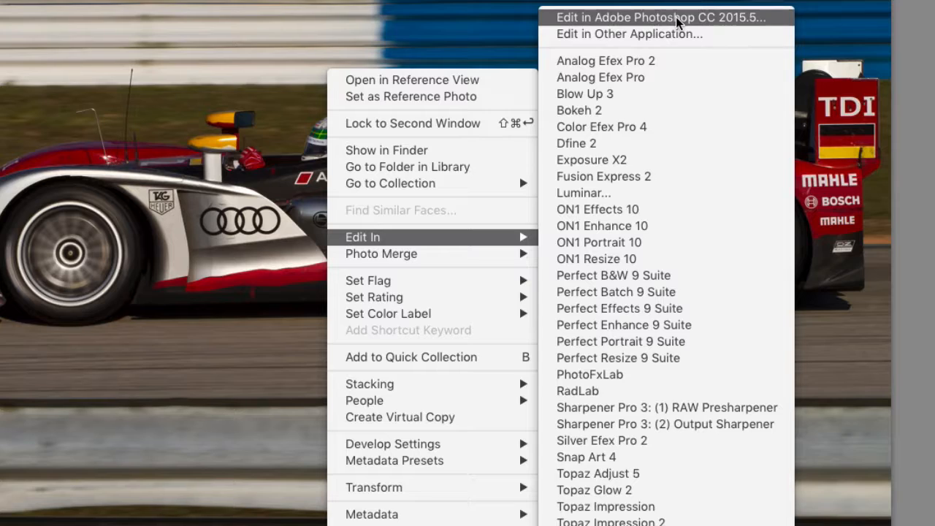
Open a copy of the race car photo with Lightroom adjustments in Adobe Photoshop CC 2015.5 for editing
click(676, 22)
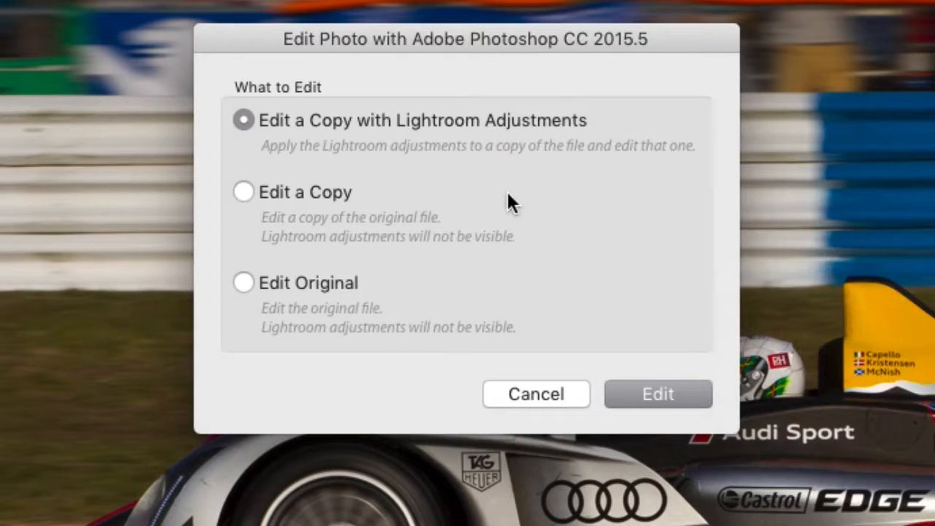
drag(336, 30, 254, 54)
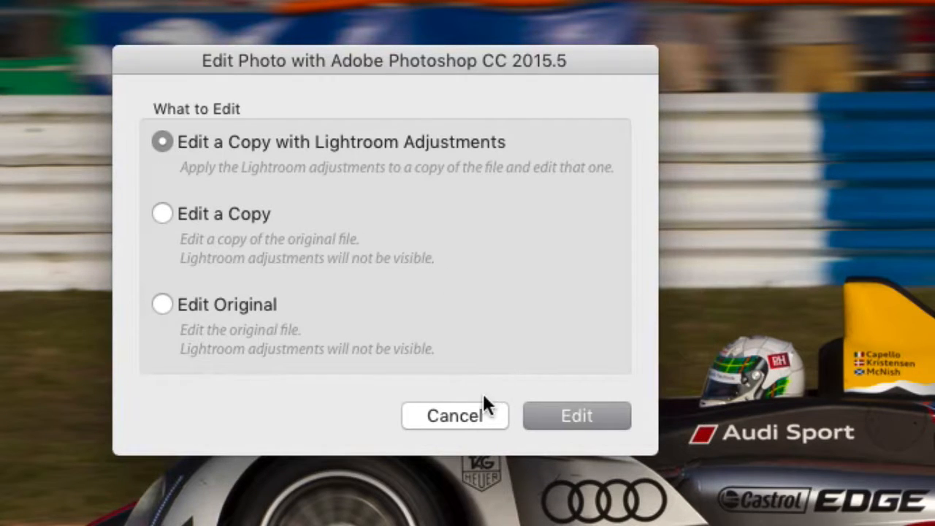
click(564, 409)
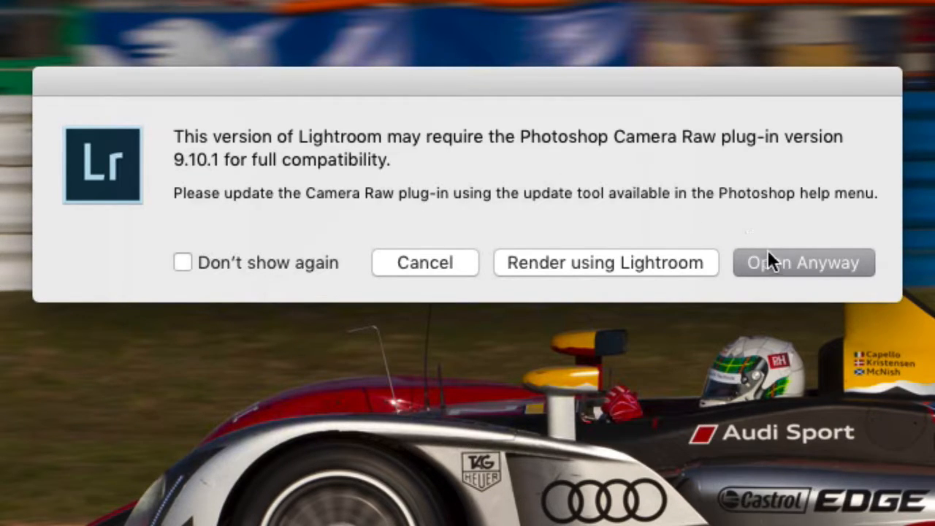
click(788, 263)
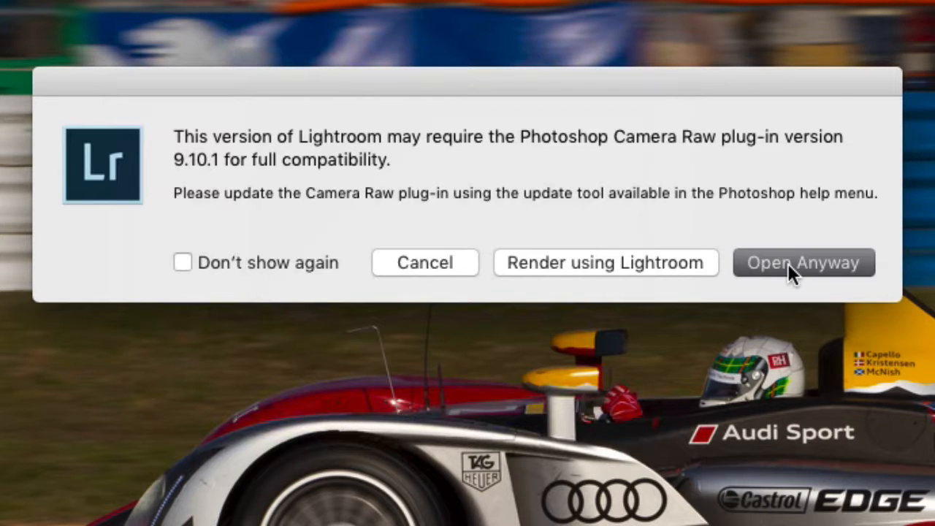
click(628, 254)
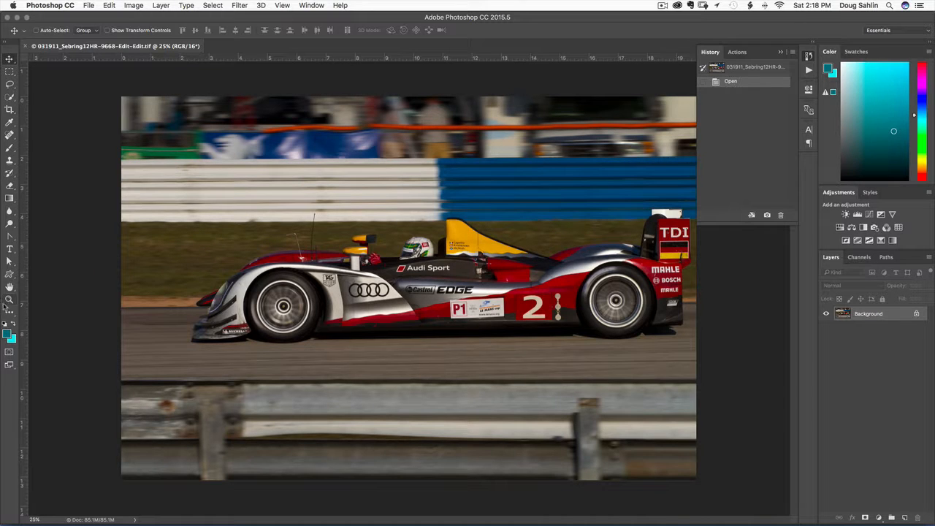
Examine the detail around the driver's helmet and cockpit at 100 and 200 percent magnification
click(8, 299)
drag(385, 221, 432, 271)
key(alt)
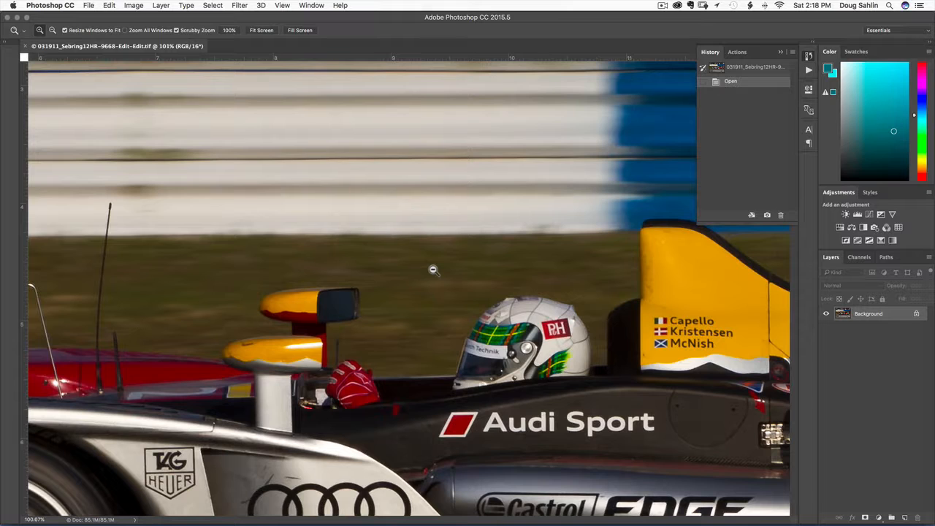
click(433, 270)
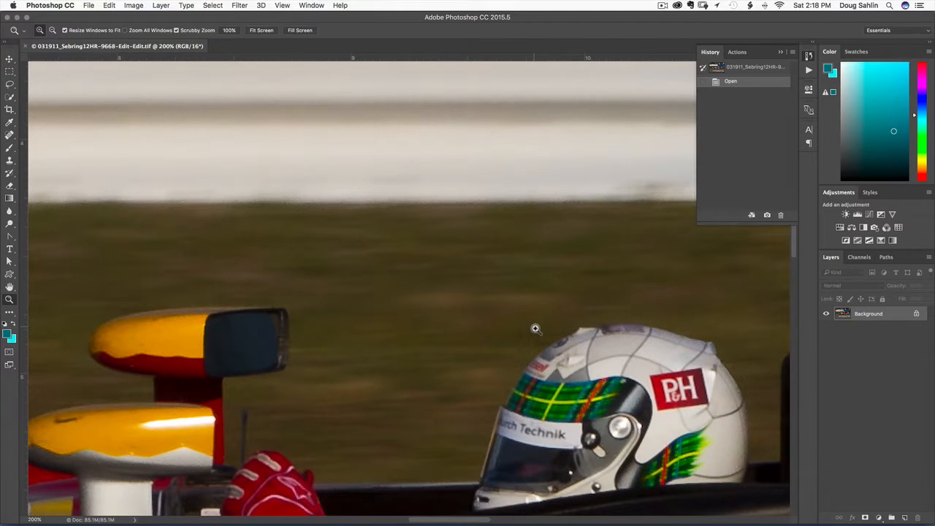
key(super+minus)
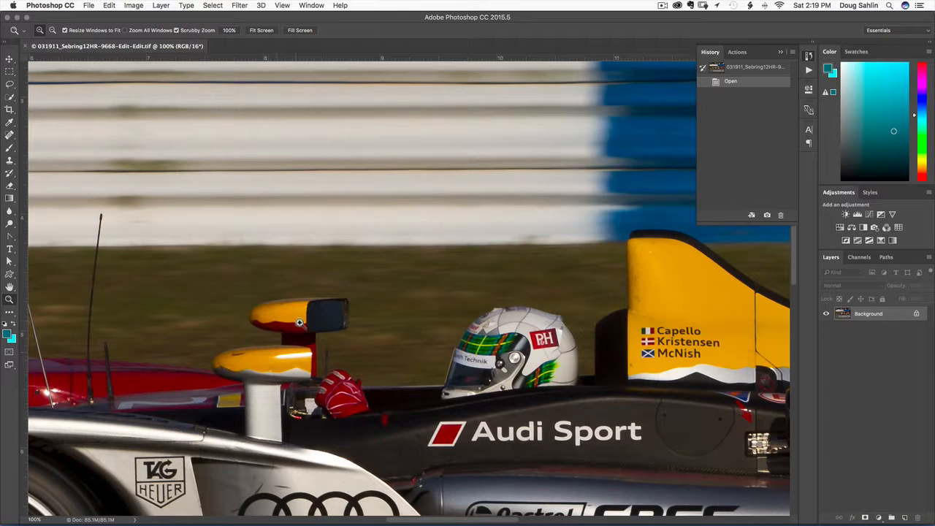
key(alt)
alt+click(310, 319)
alt+click(310, 318)
alt+click(310, 319)
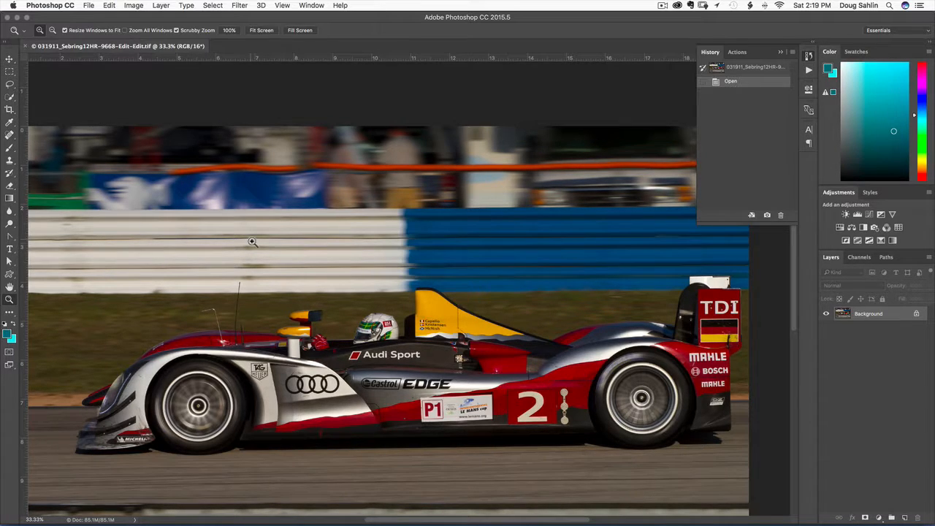
Enlarge the image to 110 percent in width and height with Image Size, resampling with Preserve Details (enlargement)
click(136, 7)
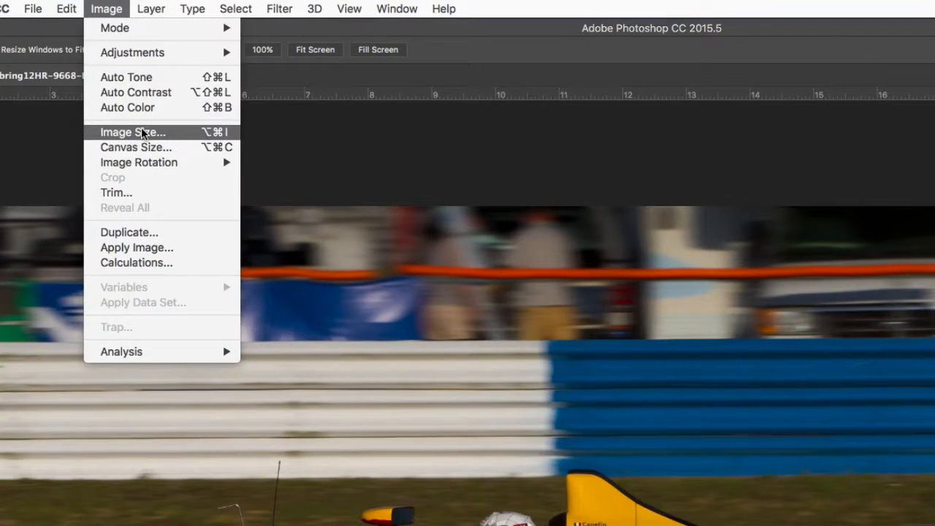
click(150, 81)
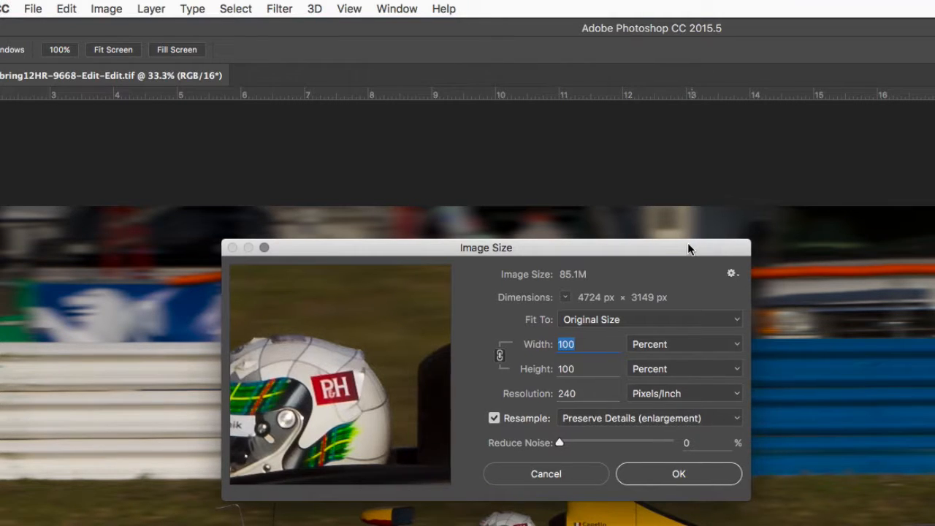
drag(692, 249, 595, 234)
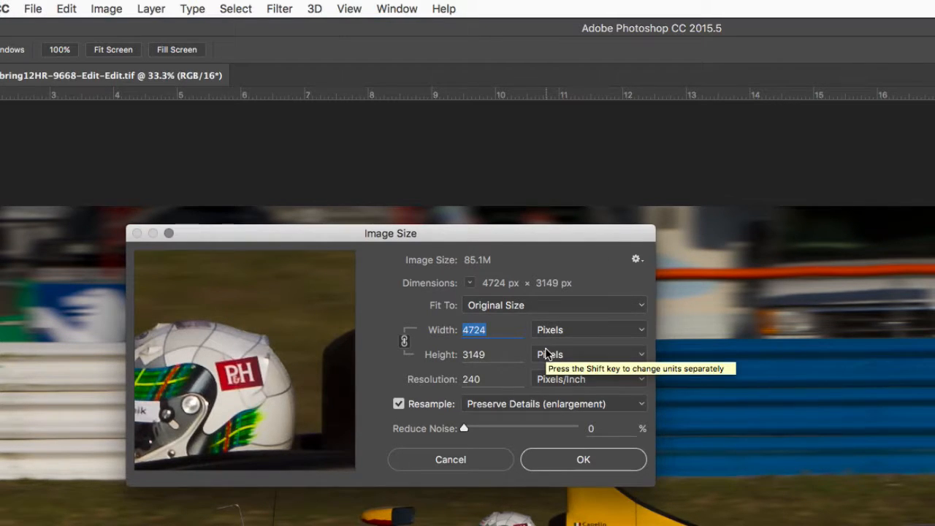
click(643, 333)
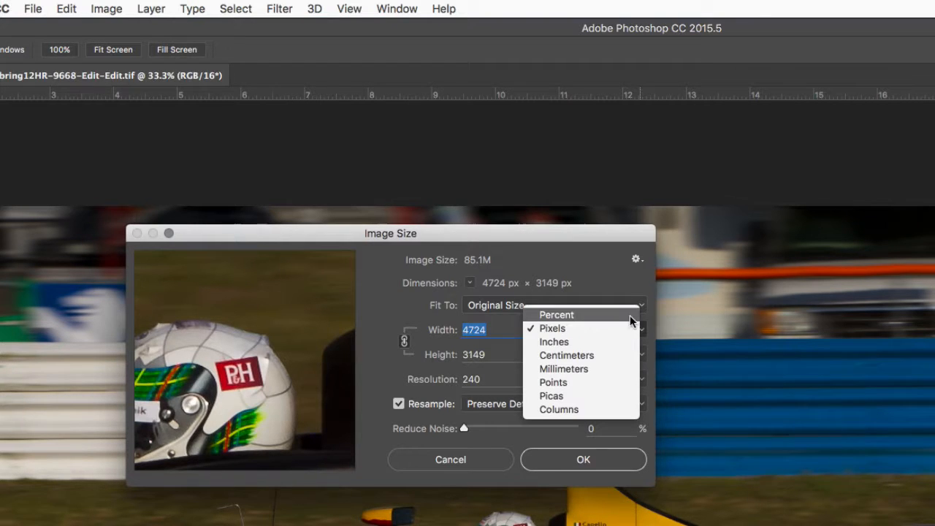
click(630, 318)
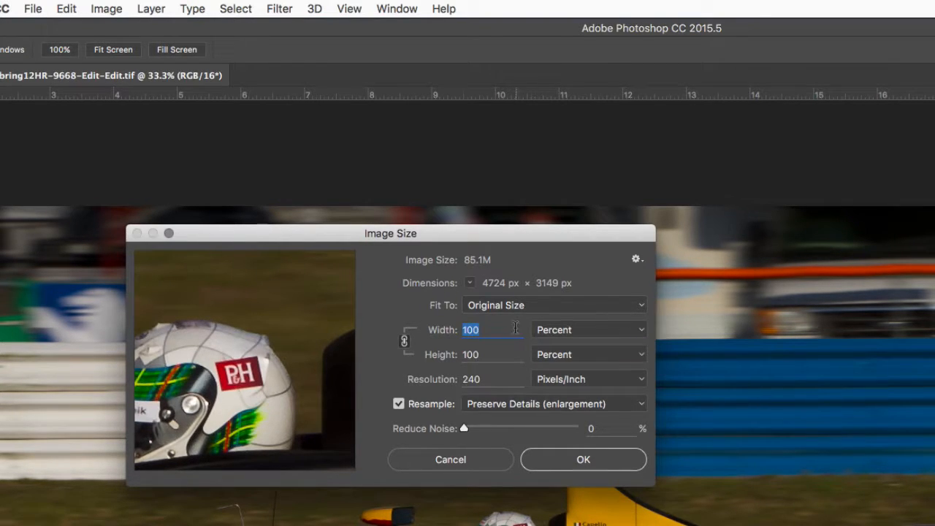
drag(497, 329, 440, 325)
text(1)
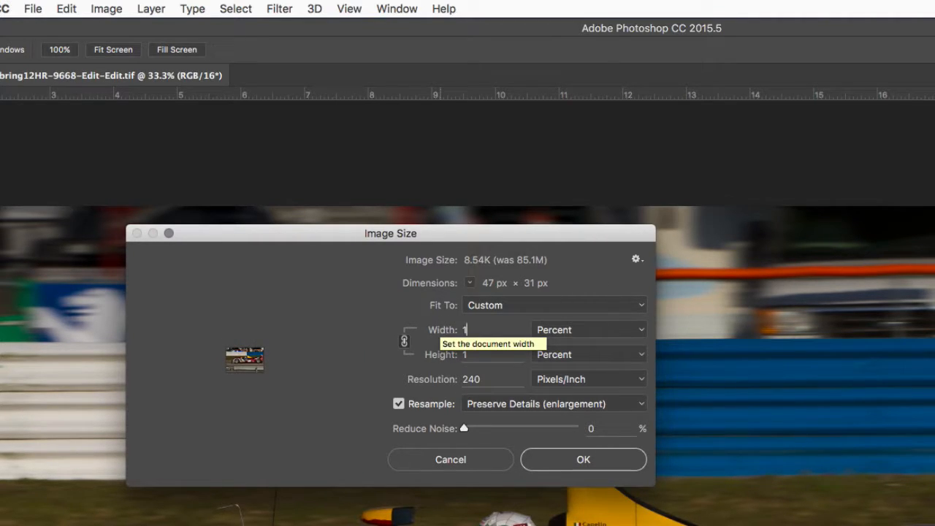
text(10)
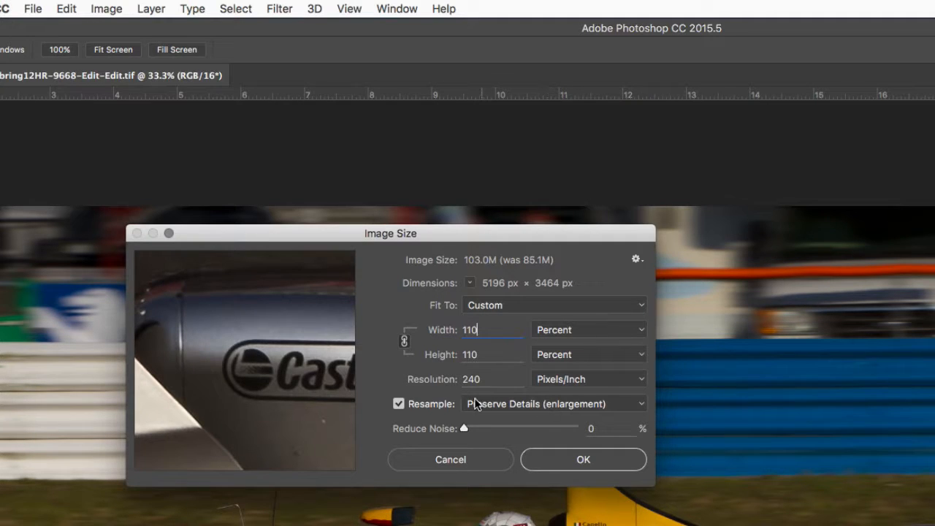
click(643, 406)
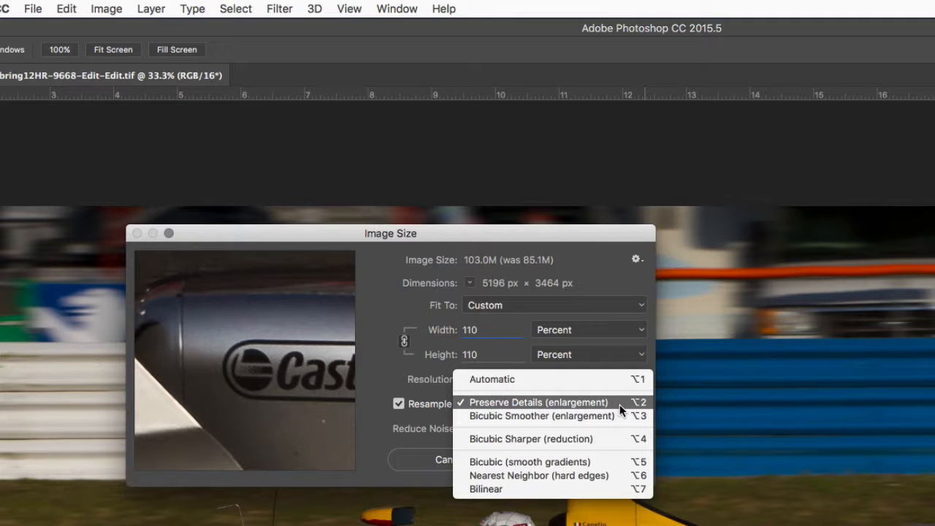
click(620, 404)
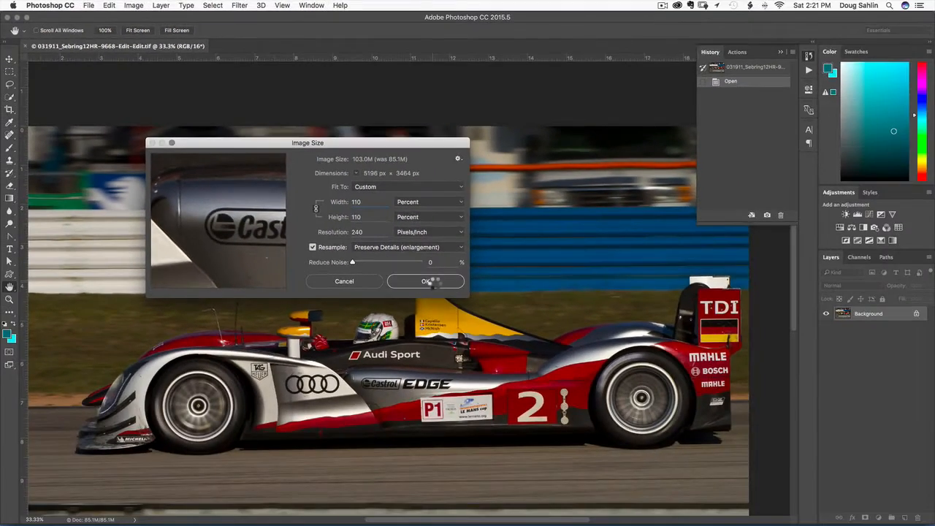
click(562, 426)
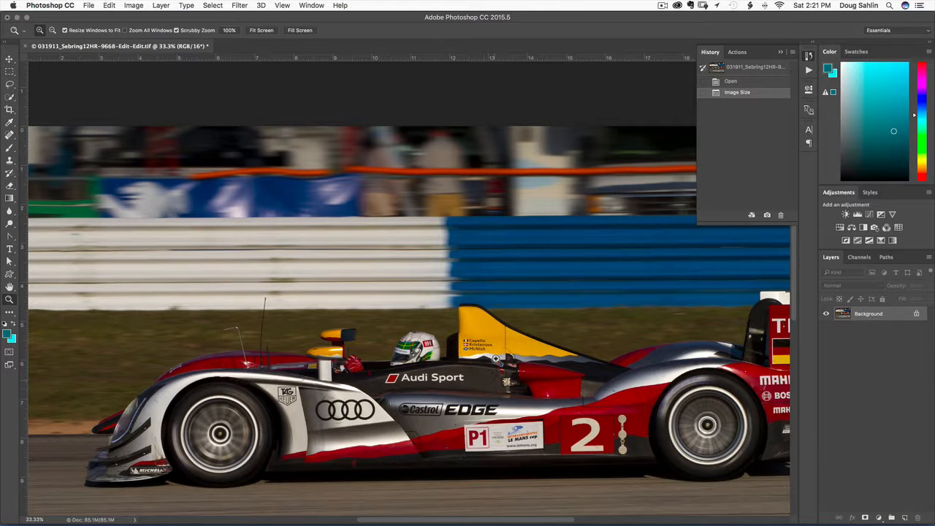
Inspect the enlarged car's yellow fin at 100 percent magnification and revert the image to its Open history state
click(482, 348)
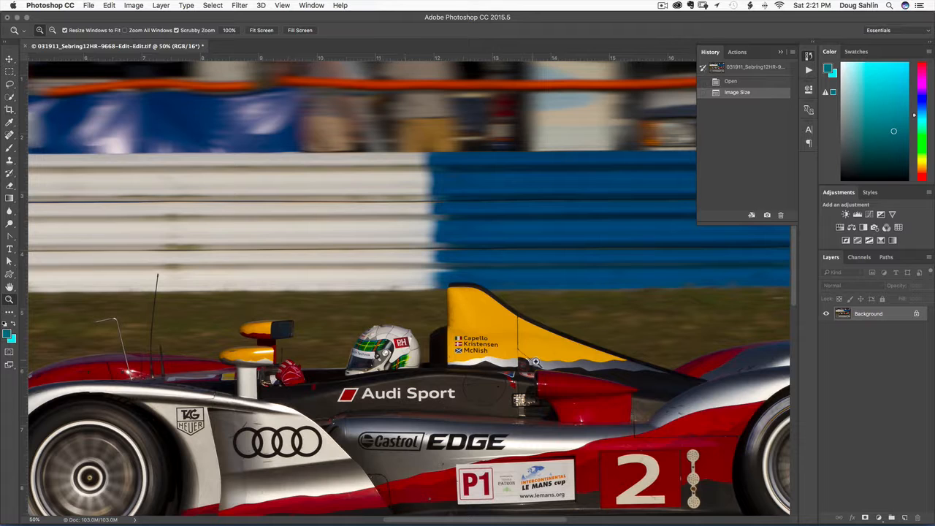
click(503, 353)
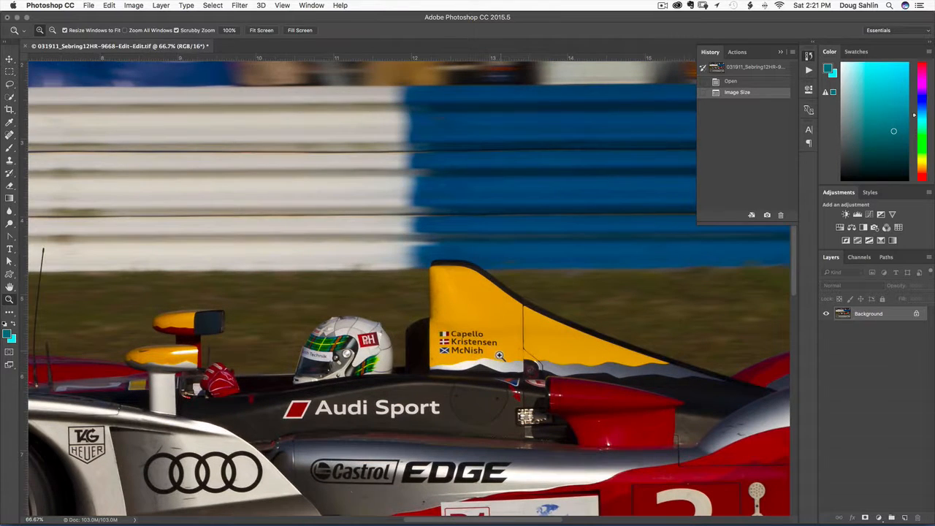
click(483, 369)
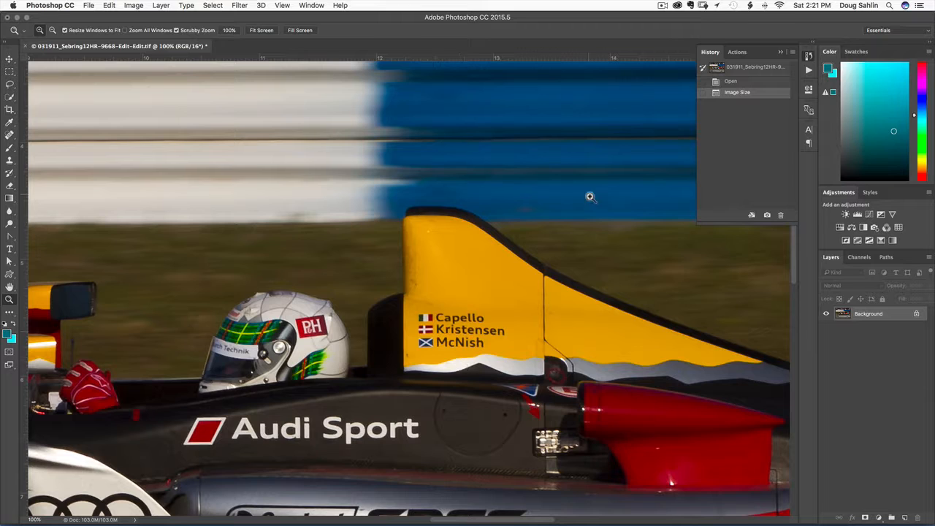
click(731, 81)
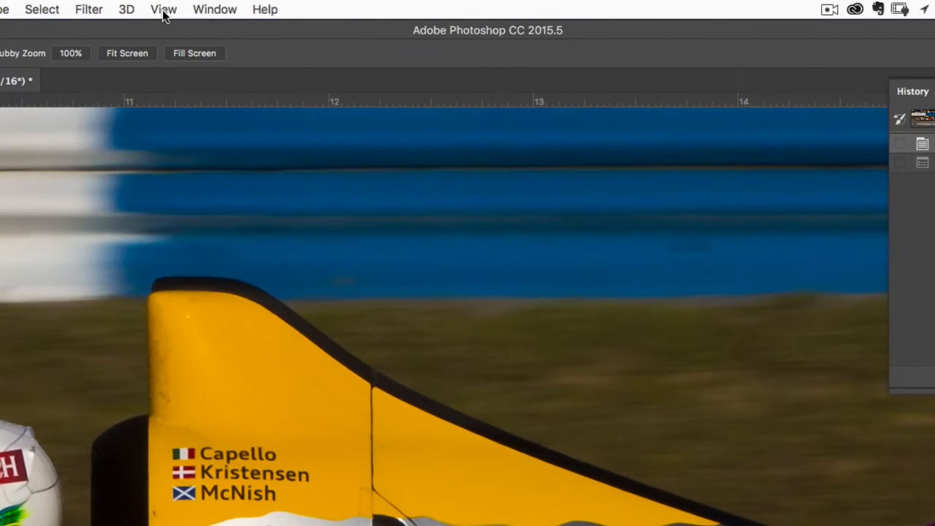
Display the list of actions and create a new action set named "My Actions"
click(282, 6)
mouse_move(208, 9)
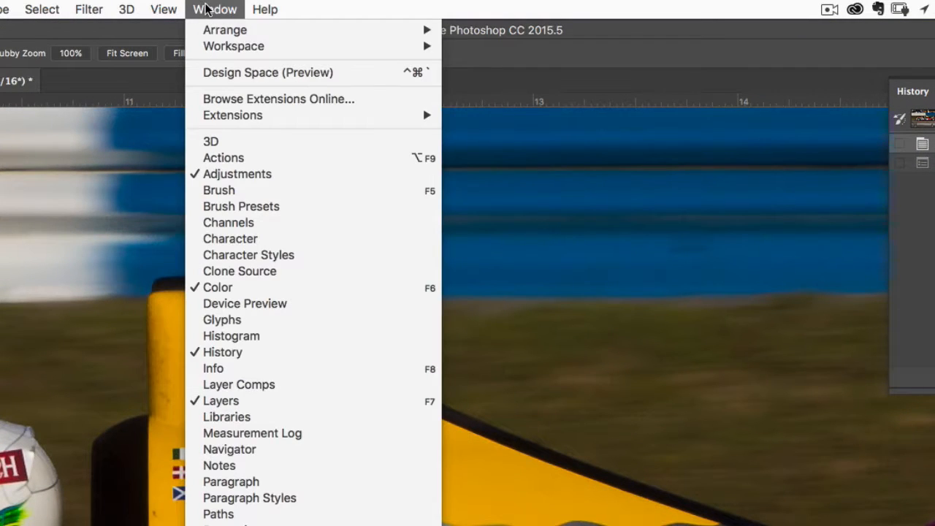
click(215, 158)
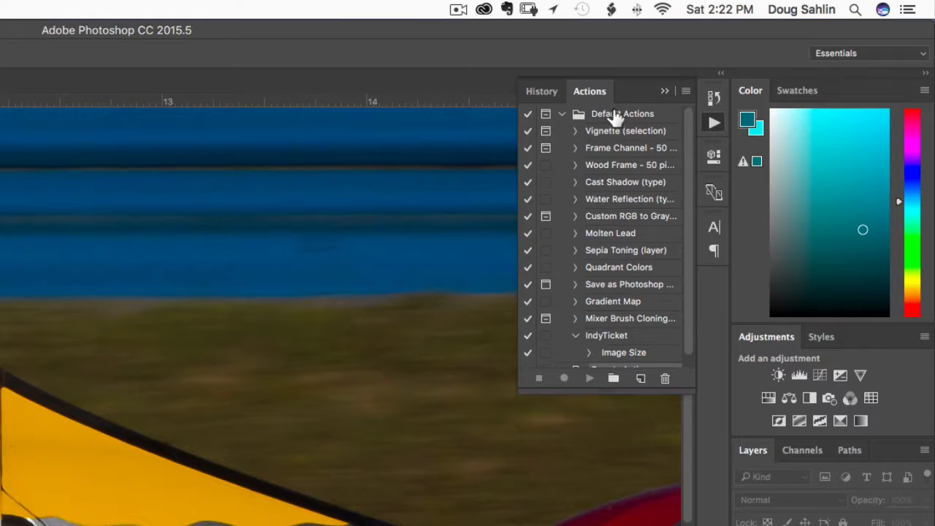
click(616, 379)
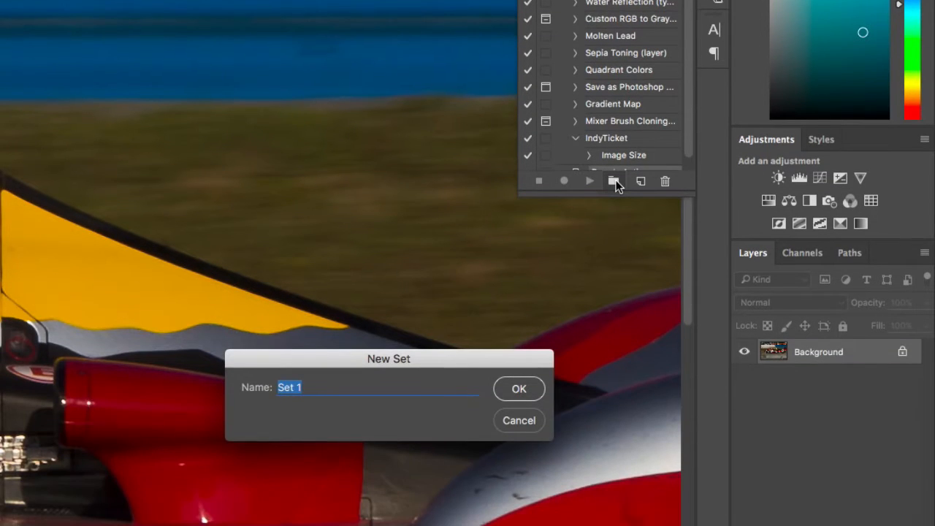
text(My Actions)
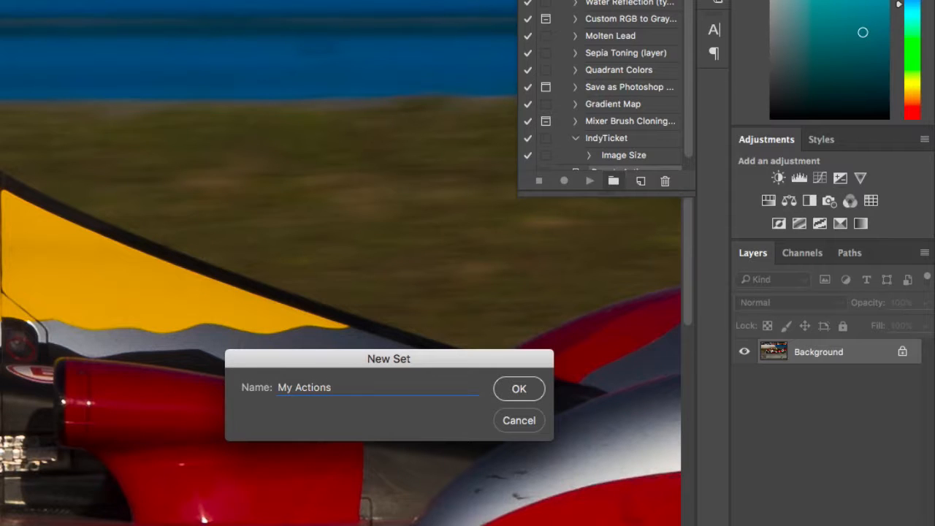
click(503, 394)
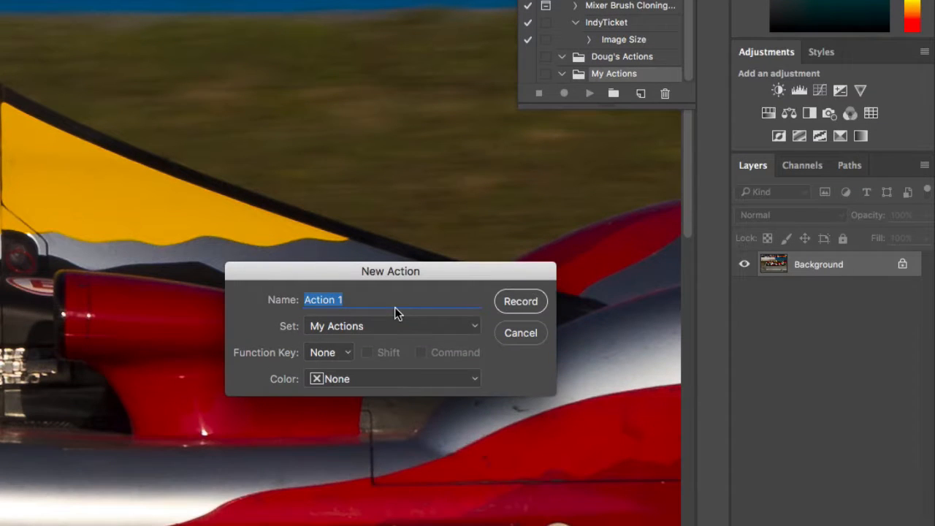
Name the new action "110 Percent Enlarge" in the My Actions set and start recording it
text(110 Percent En)
key(BackSpace)
key(BackSpace)
text(Enlar)
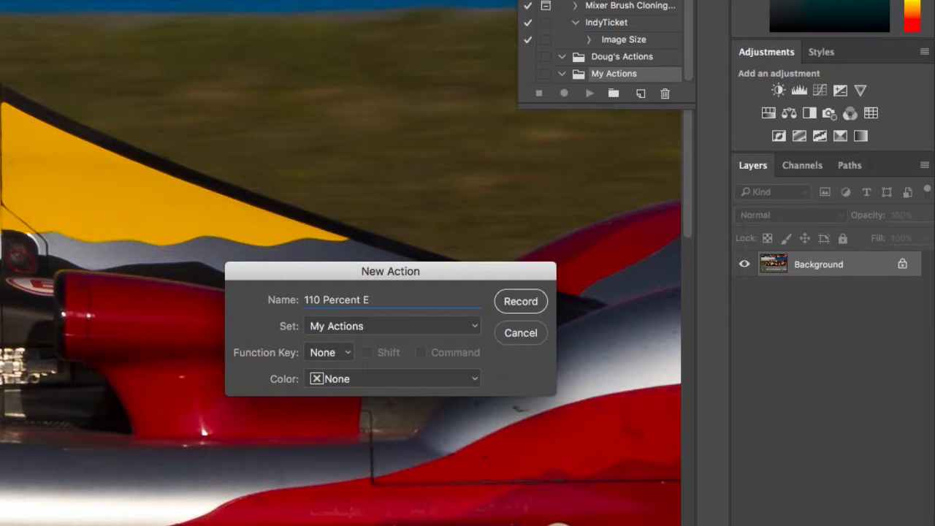
text(ge)
click(520, 302)
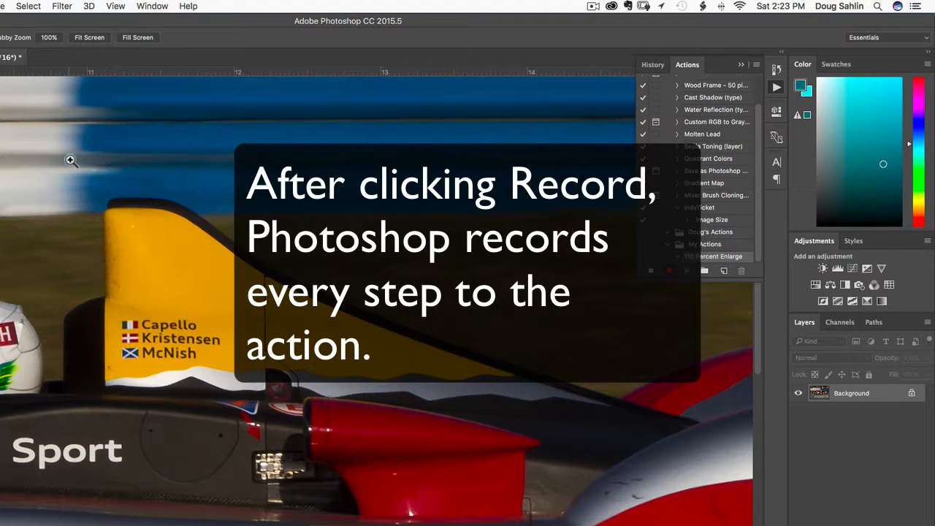
Record an Image Size enlargement to 110 percent width and height with Preserve Details (enlargement), and stop recording the action
click(0, 6)
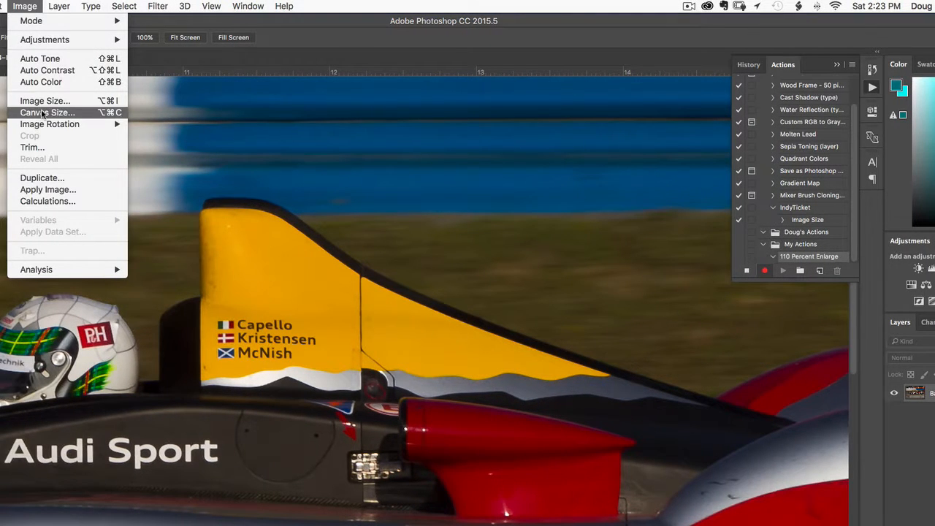
click(45, 101)
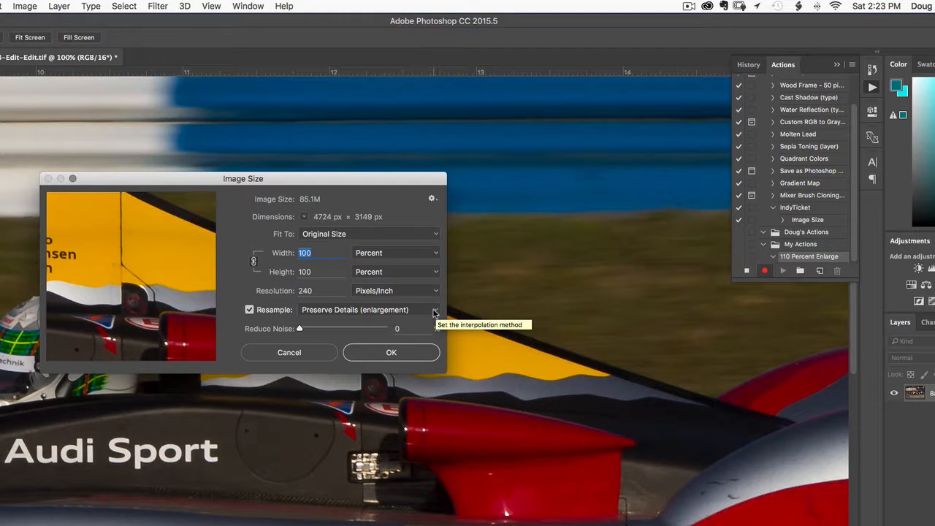
click(436, 311)
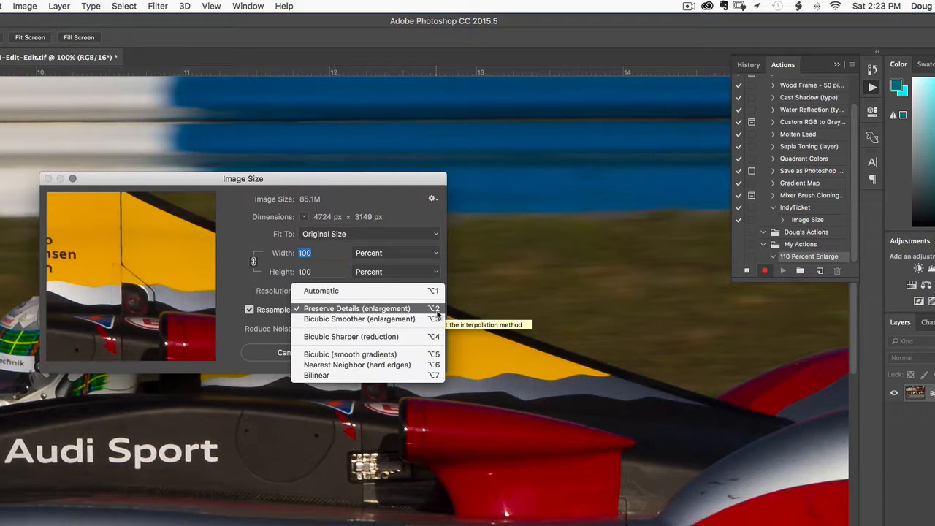
click(431, 309)
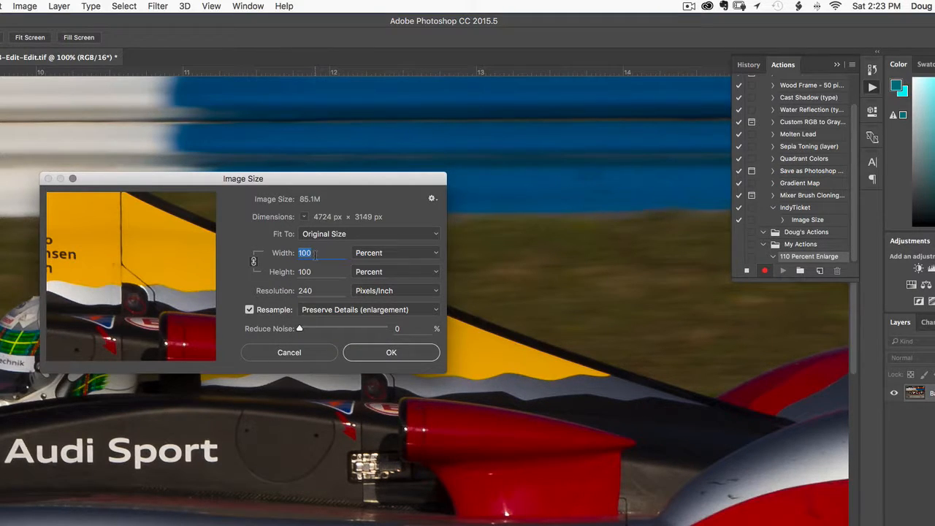
text(110)
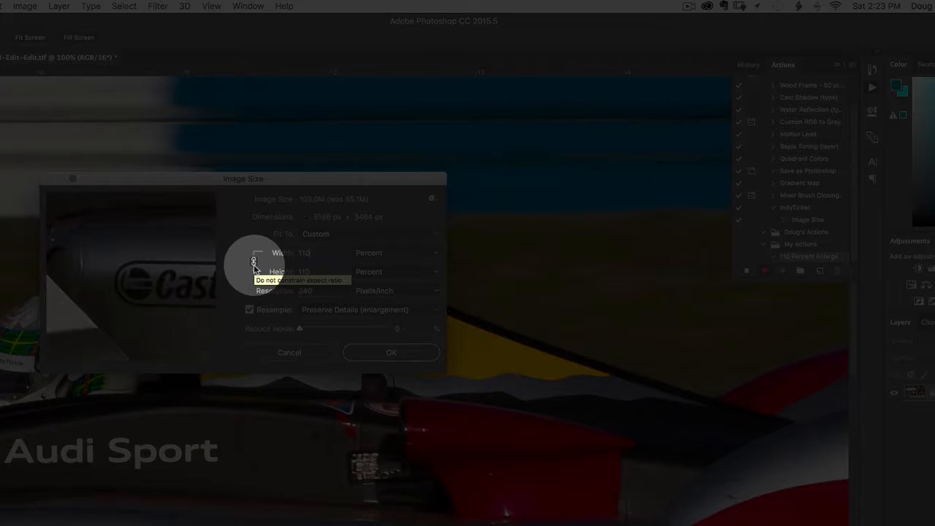
click(399, 355)
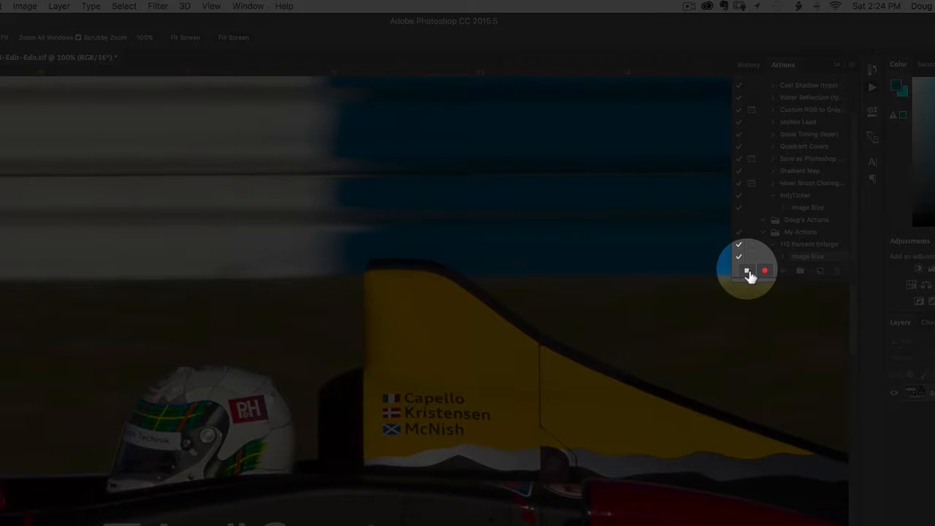
click(747, 272)
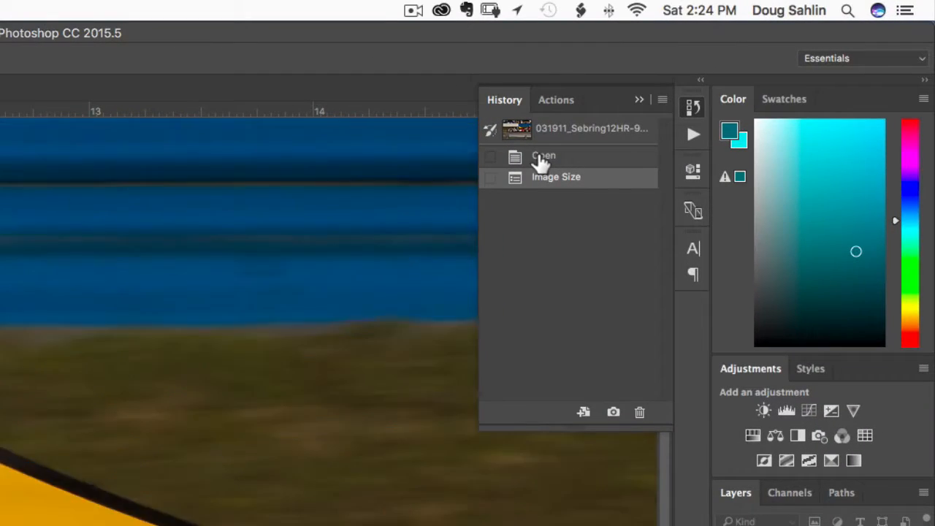
Revert the image to its Open history state and play the 110 Percent Enlarge action five times in a row
click(541, 159)
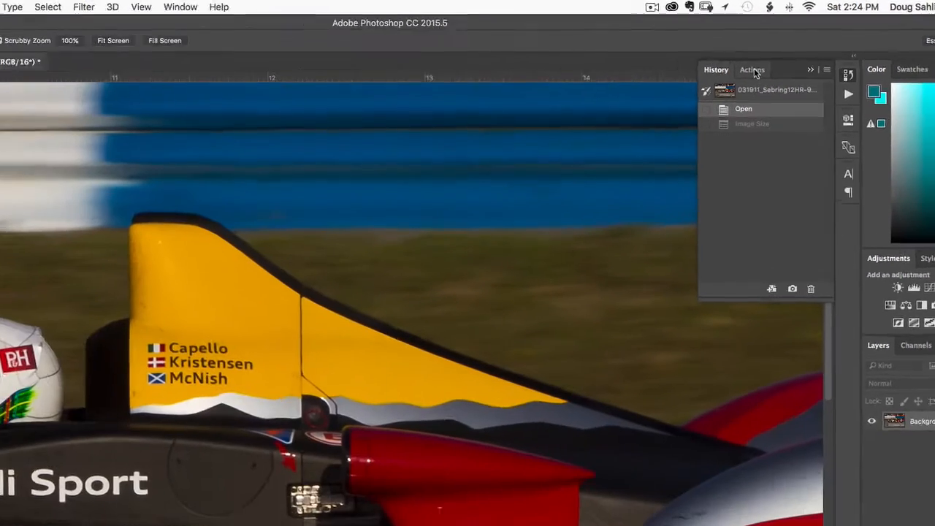
click(556, 100)
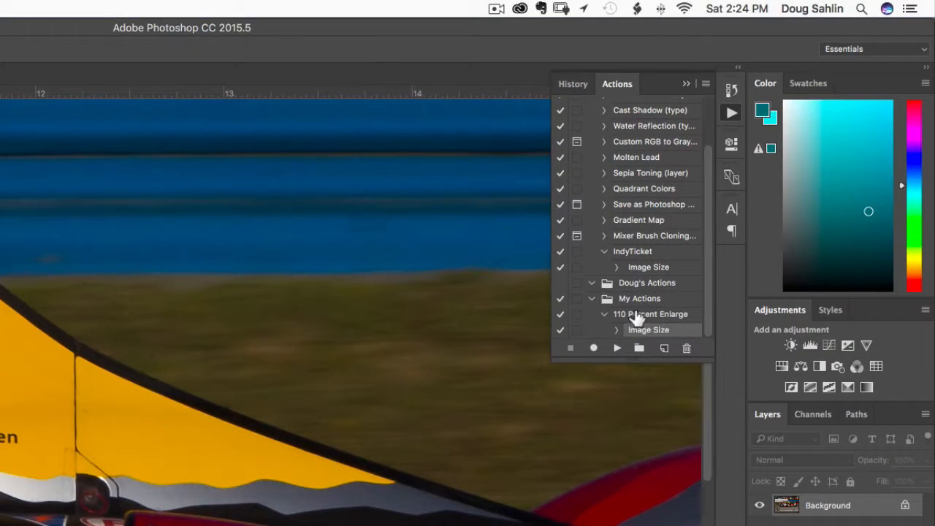
click(790, 245)
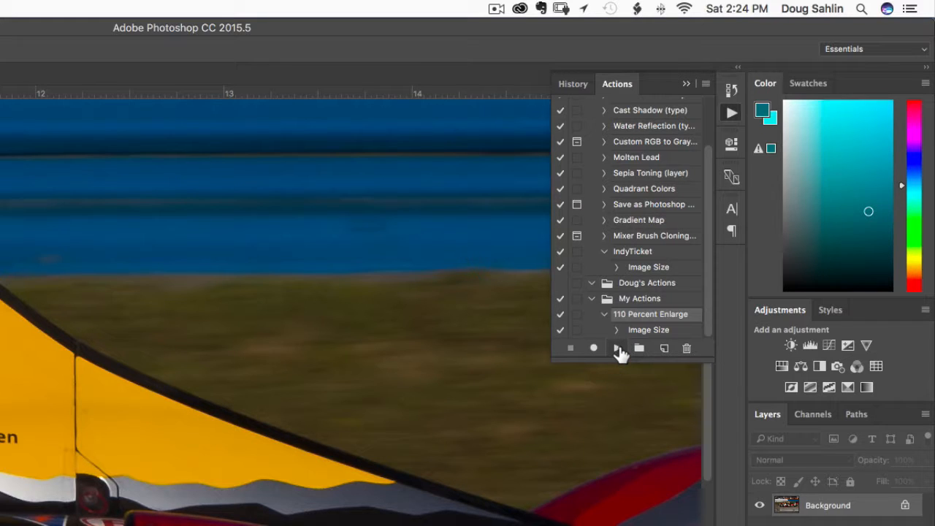
click(618, 349)
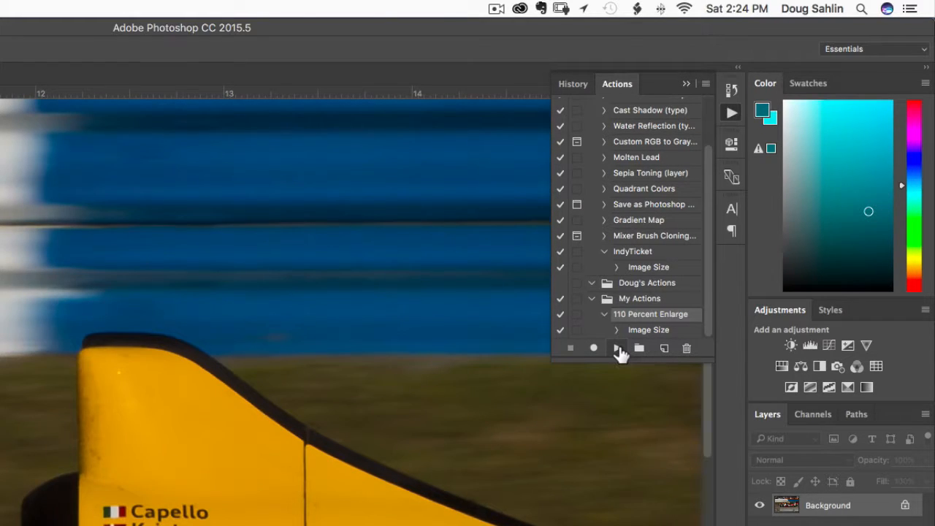
click(618, 350)
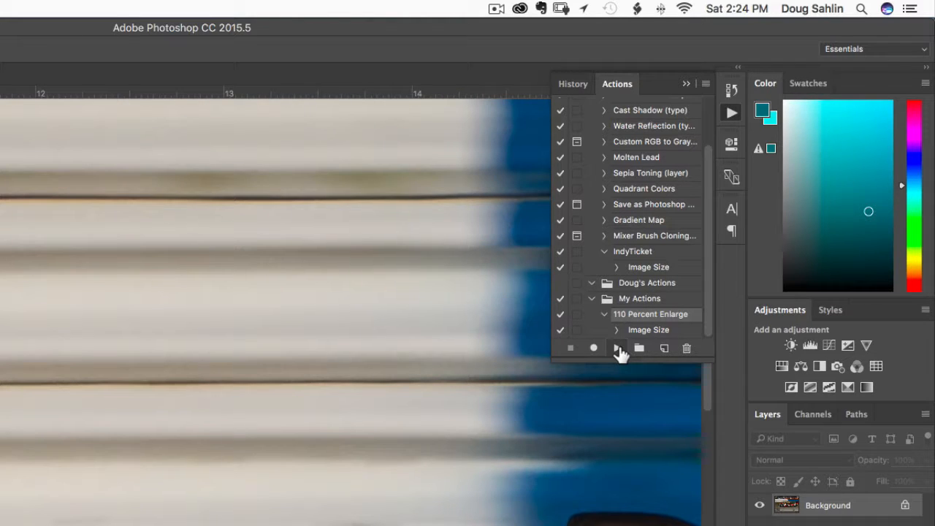
click(618, 349)
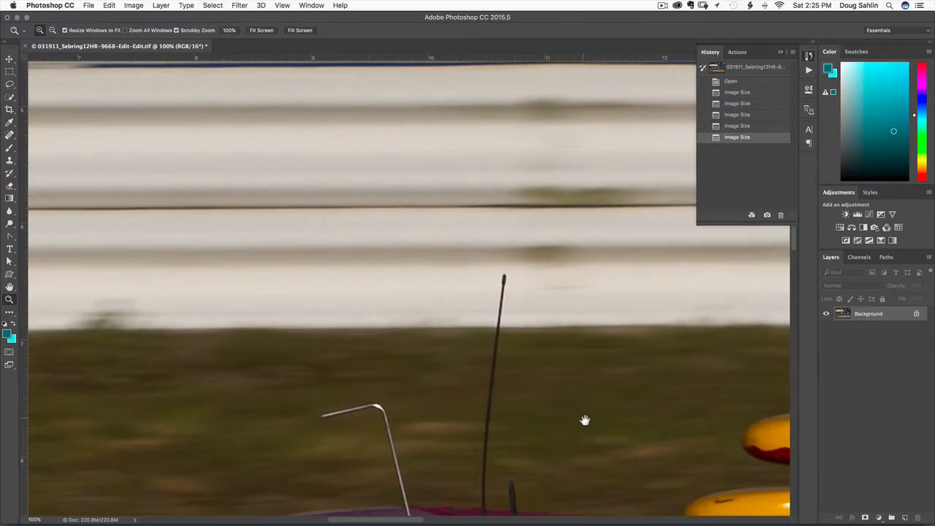
Inspect the driver's helmet, the Audi Sport lettering and the yellow fin of the enlarged car at 100 percent magnification
mouse_move(585, 422)
mouse_down()
mouse_move(466, 294)
mouse_move(97, 36)
mouse_up()
scroll(125, 104, right, 3)
scroll(125, 105, up, 2)
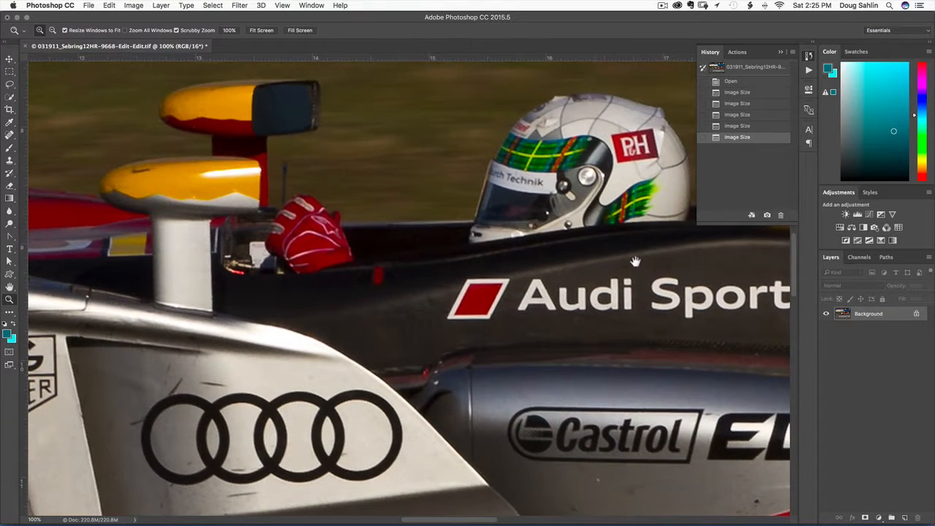
scroll(605, 255, right, 2)
drag(557, 287, 309, 308)
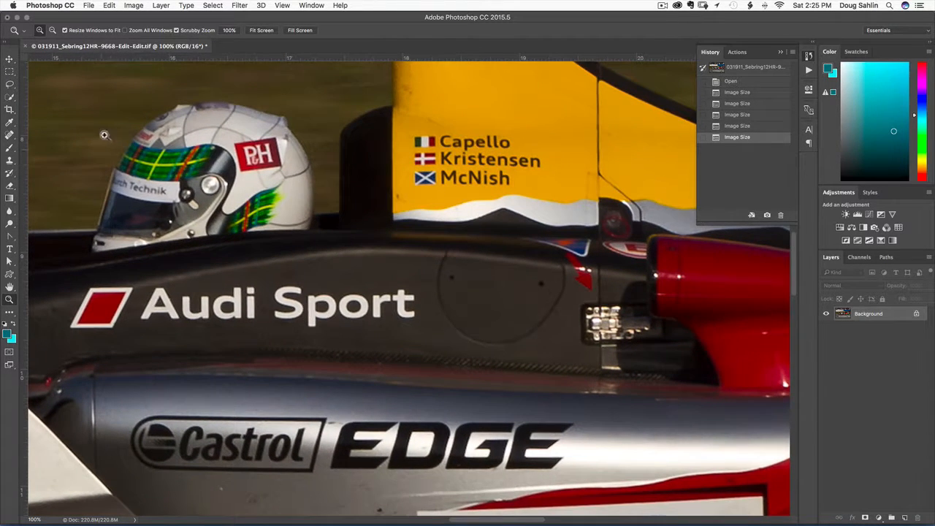
Check the enlarged image's dimensions and resolution in Image Size without changing any values
click(136, 5)
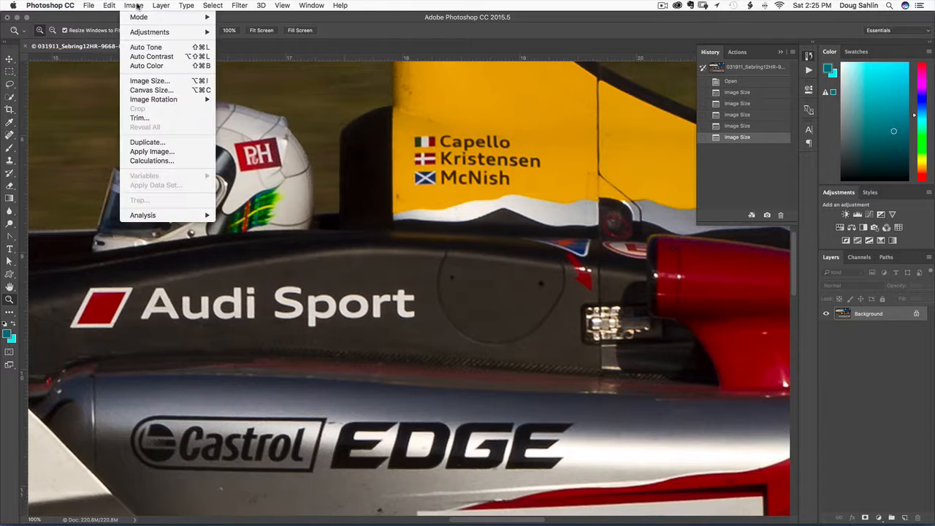
click(151, 82)
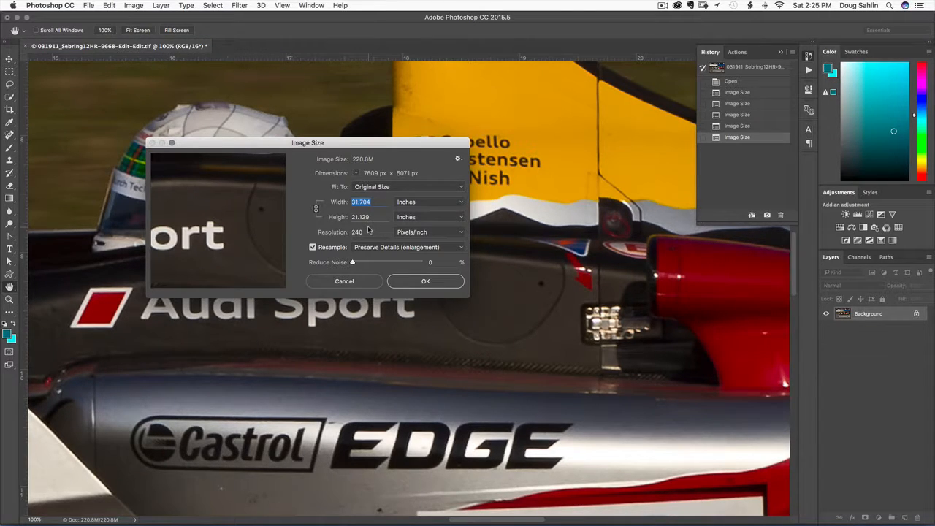
click(426, 284)
key(z)
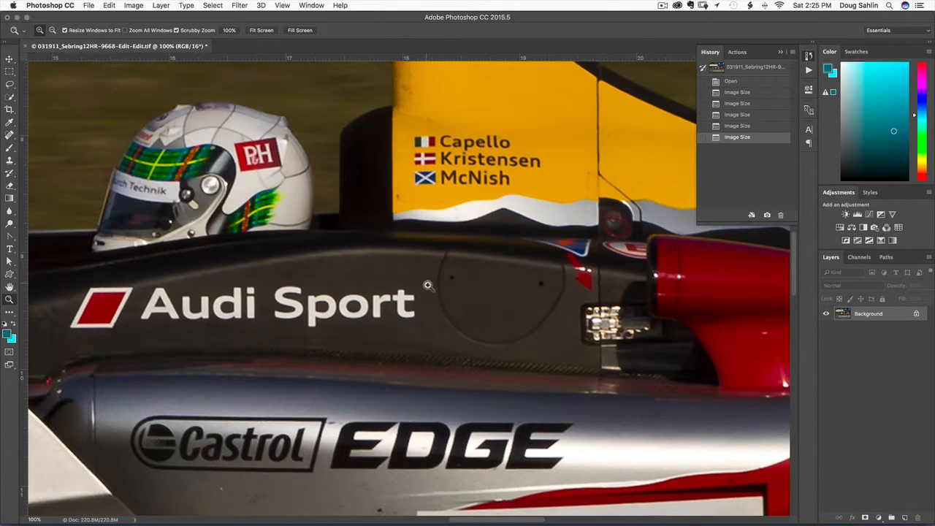